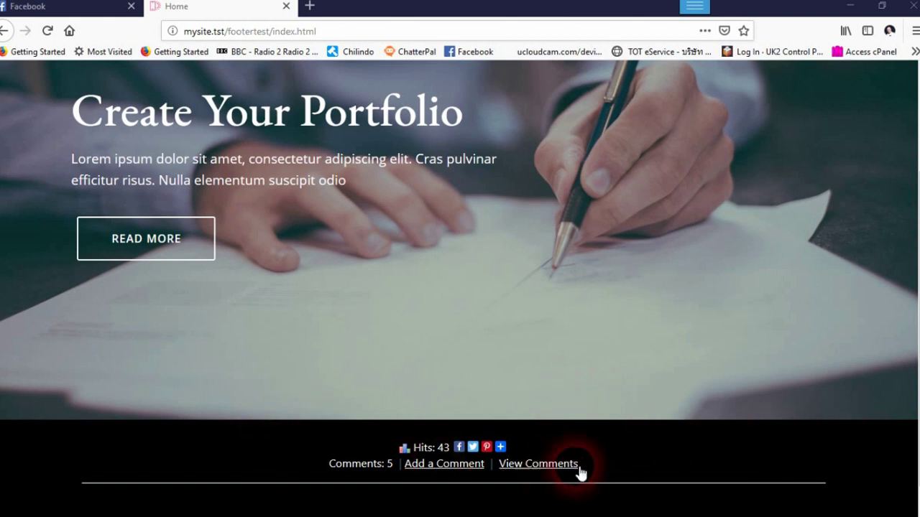
- Review the footer's hit counter, share icons and comment links, then reload so hits read 44
scroll(582, 467, "down", 1)
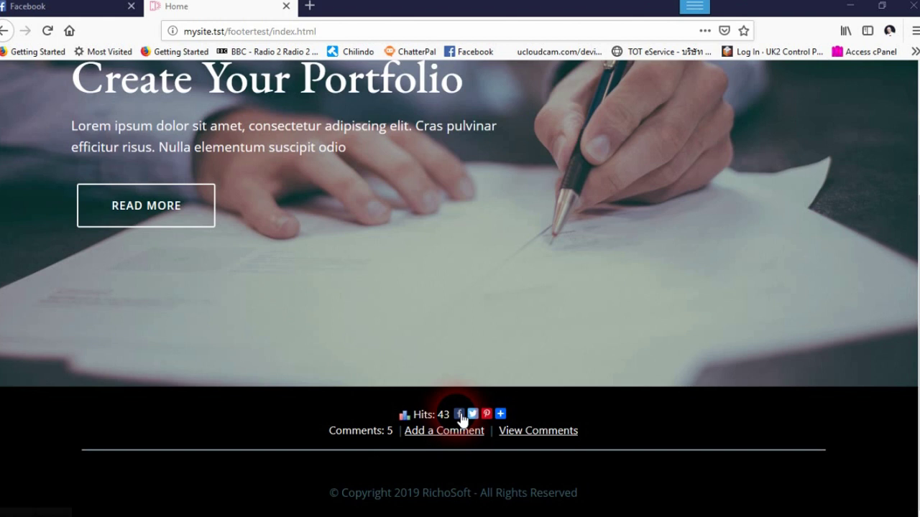
mouse_move(500, 414)
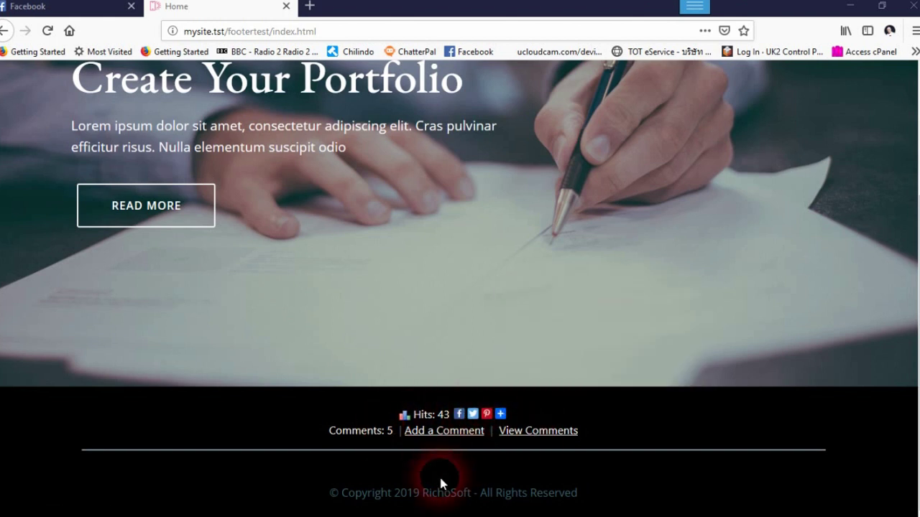
scroll(455, 385, "up", 2)
scroll(452, 383, "down", 2)
left_click(47, 30)
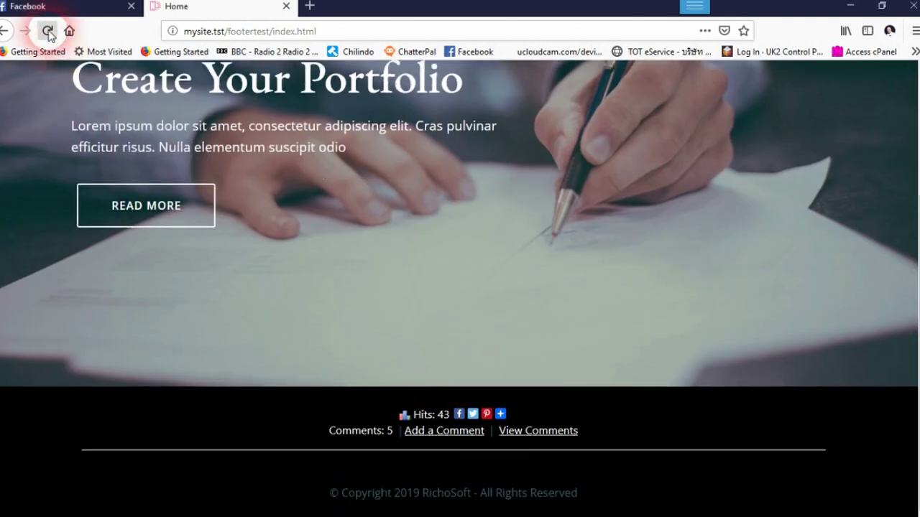
- Fill the Add a Comment form with a name, an e-mail and 'This is a test comment. For the demo.'
left_click(433, 432)
left_click(298, 178)
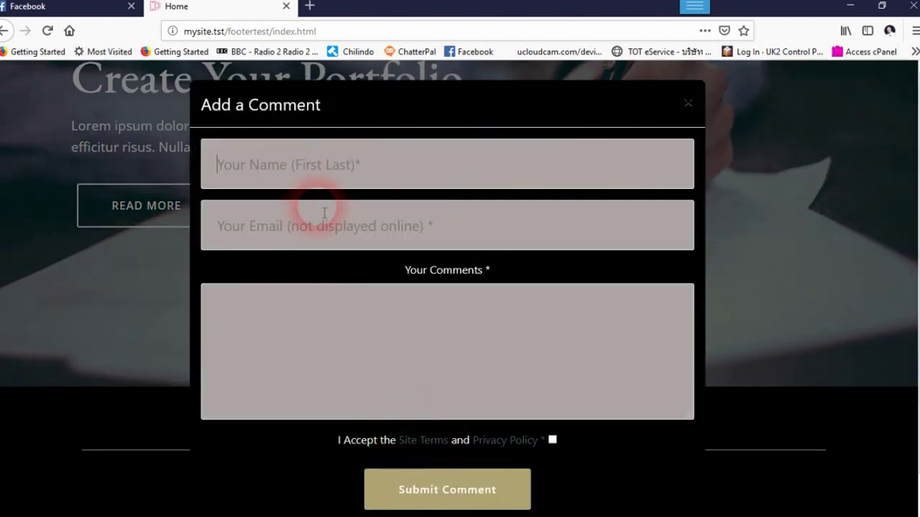
type("Fred Smith")
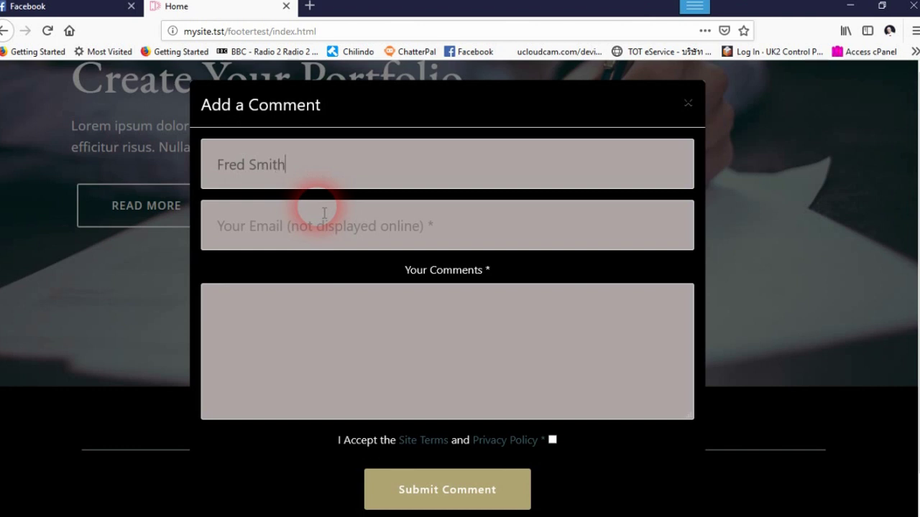
left_click(315, 237)
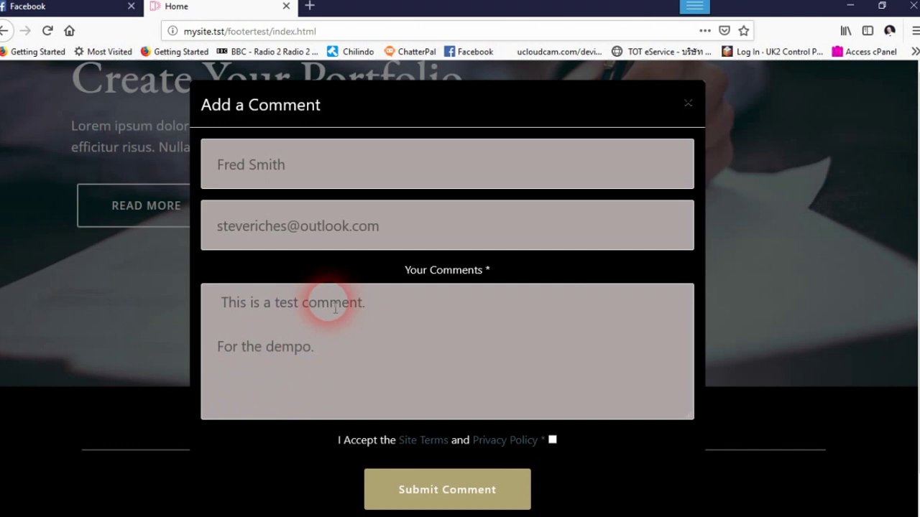
left_click(304, 349)
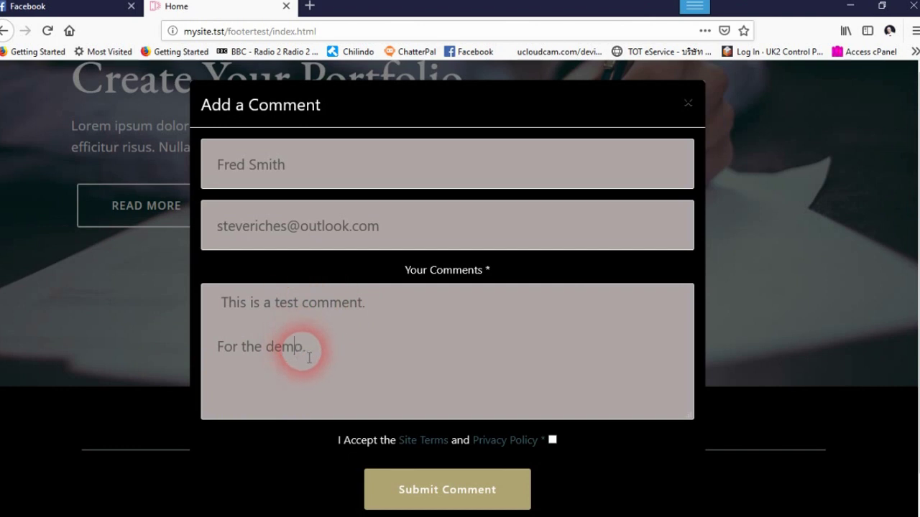
left_click(369, 322)
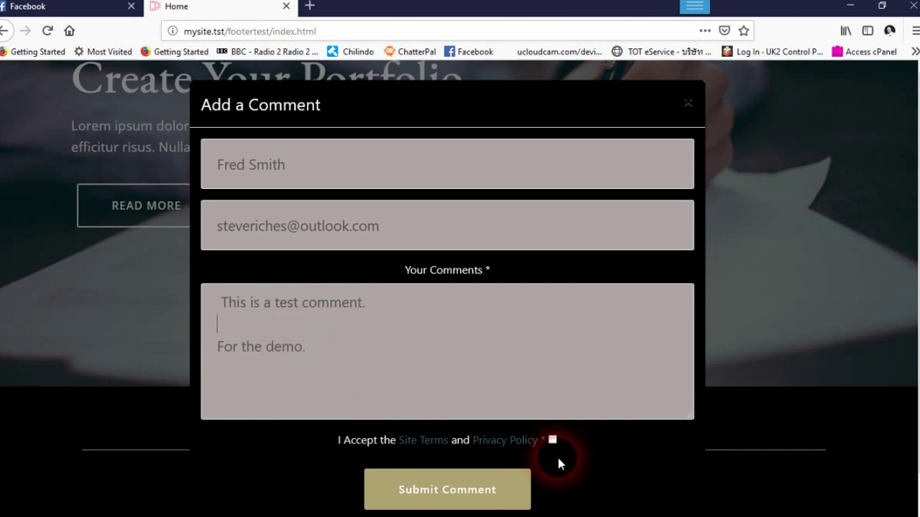
- Submit the comment, dismiss the terms alert, accept the terms and privacy policy, and resubmit
left_click(485, 483)
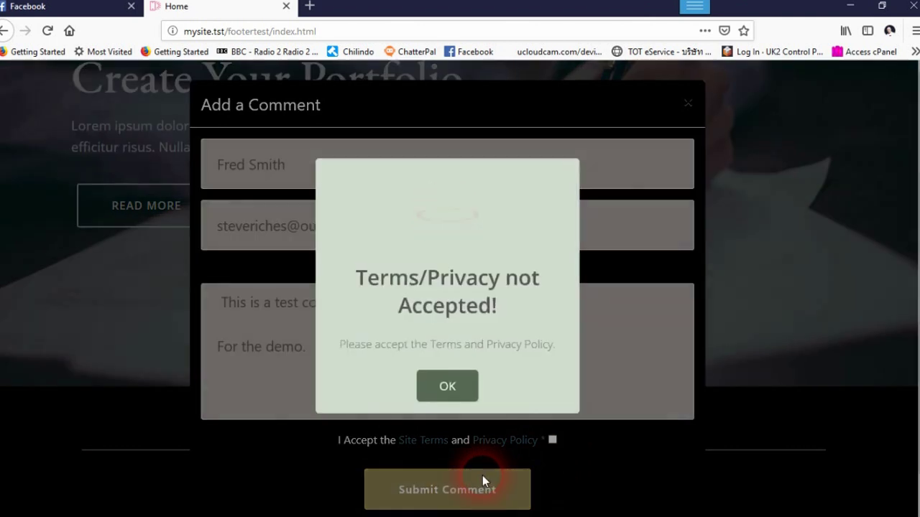
left_click(446, 385)
left_click(552, 440)
left_click(433, 495)
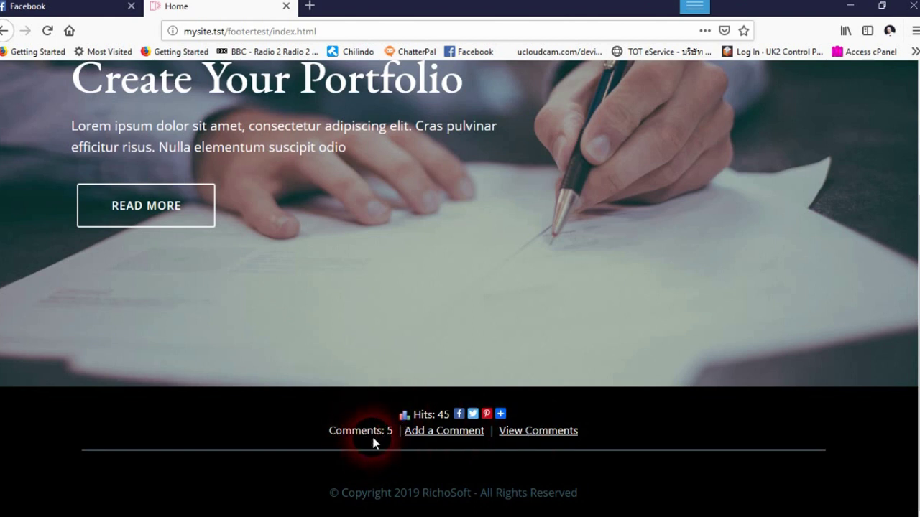
- Browse the View Previous Comments list and close it
left_click(538, 431)
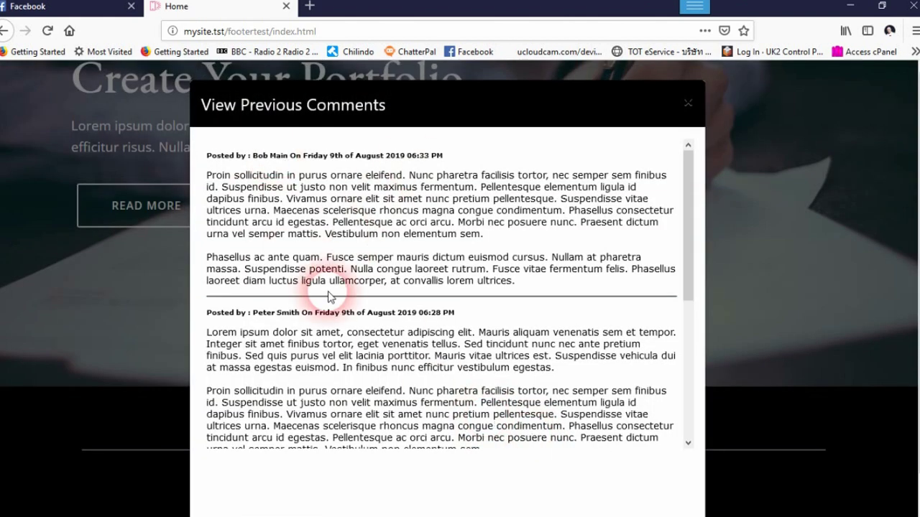
scroll(363, 298, "down", 6)
scroll(370, 309, "up", 6)
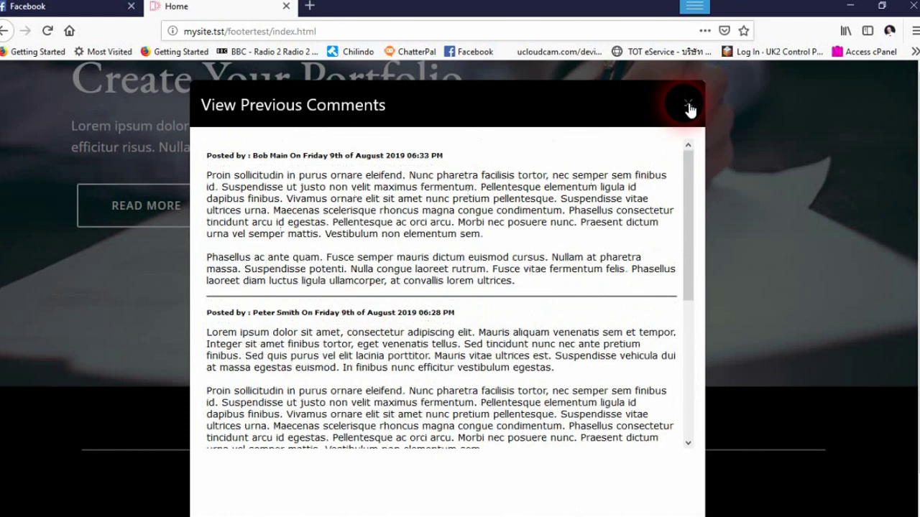
left_click(688, 110)
- Bring up Thunderbird from the taskbar and open its Get Messages options
mouse_move(410, 509)
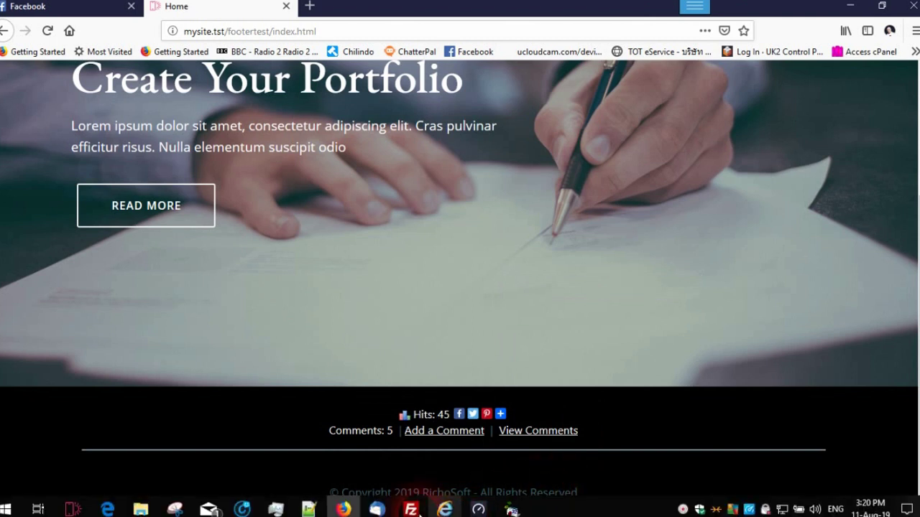
left_click(377, 508)
left_click(117, 71)
- Get all new messages, open the new-comment email and show its remote content
left_click(108, 95)
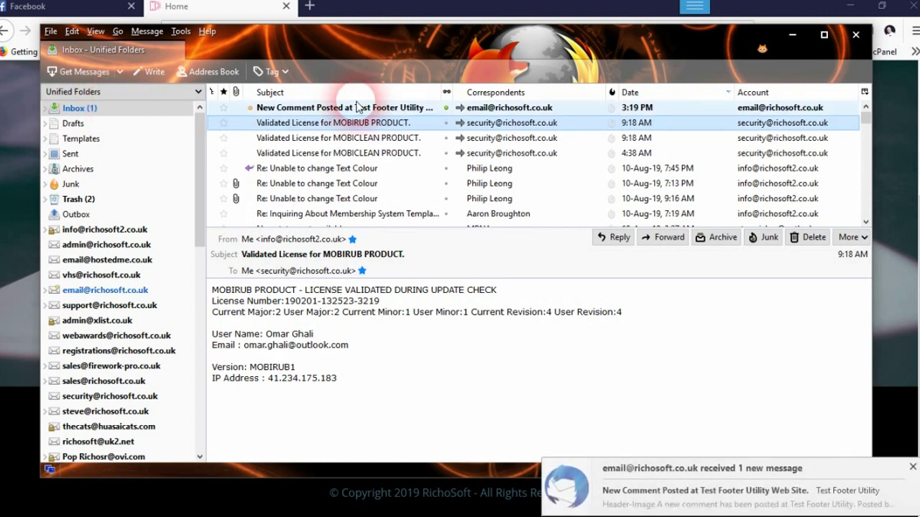
left_click(358, 108)
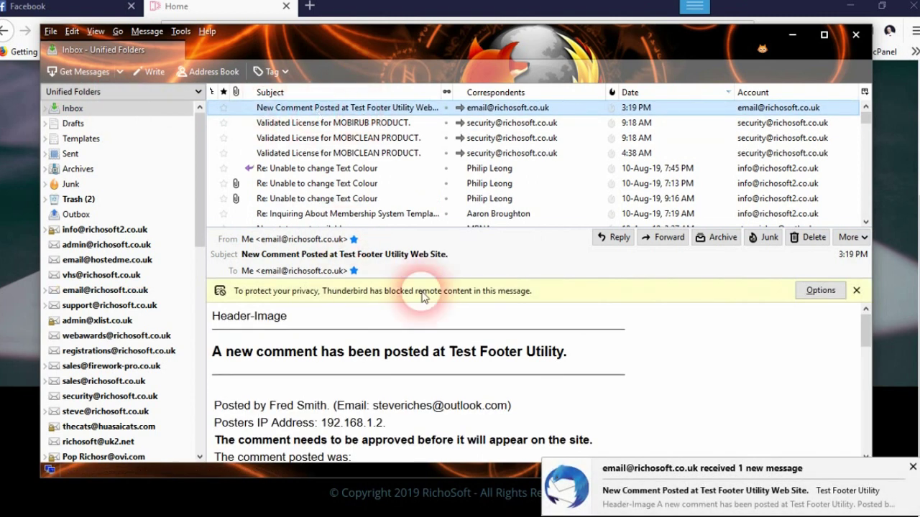
left_click(819, 290)
left_click(763, 309)
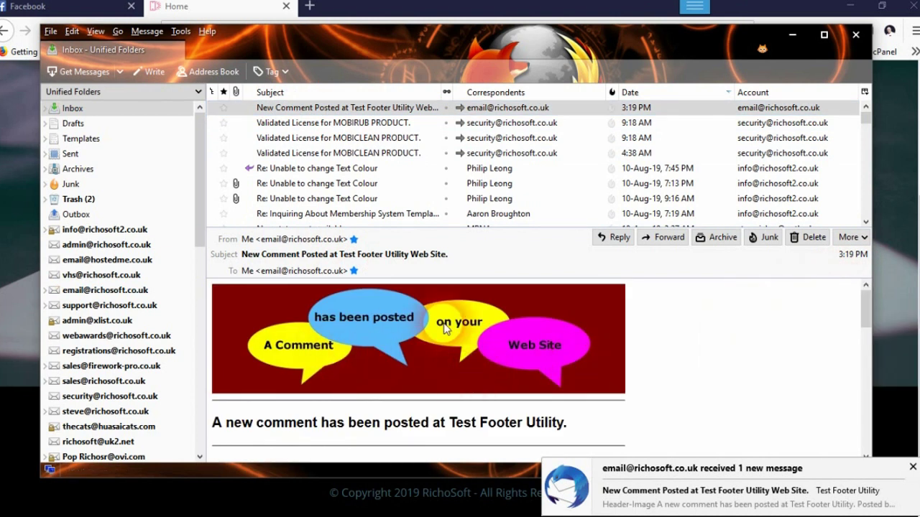
- Follow the email's approve link to the Approve/Un-Approve Comment page
scroll(446, 327, "down", 4)
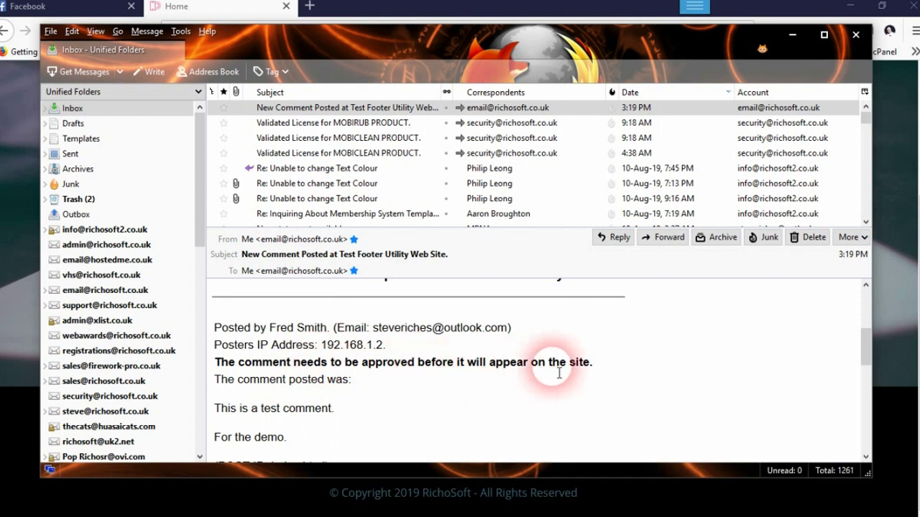
scroll(435, 369, "down", 2)
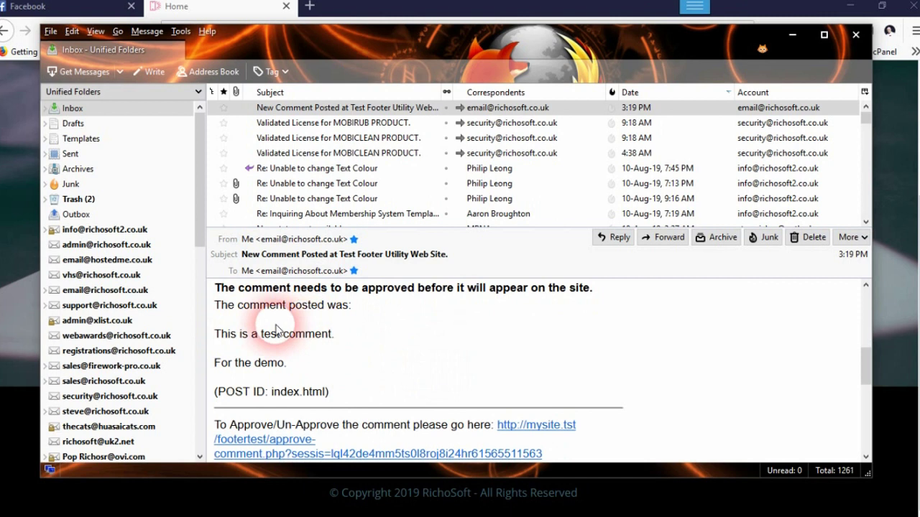
scroll(388, 370, "down", 4)
scroll(352, 338, "up", 4)
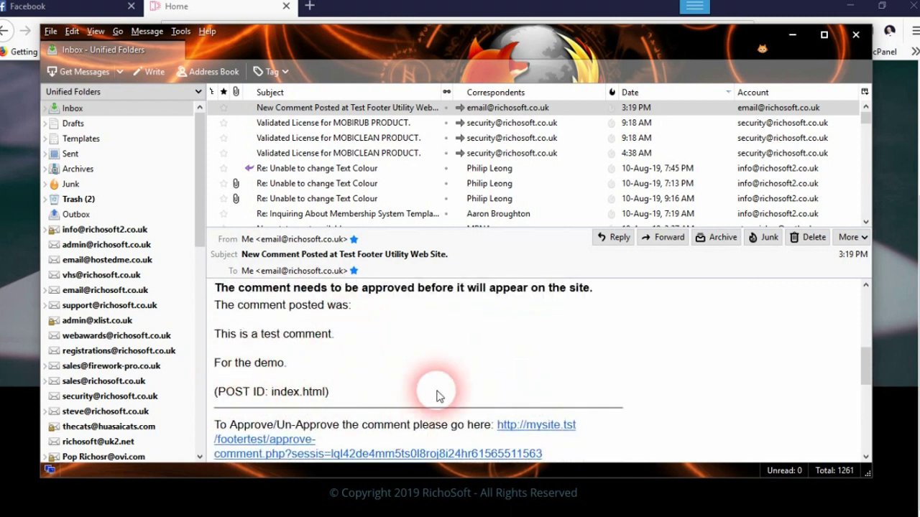
scroll(437, 394, "down", 2)
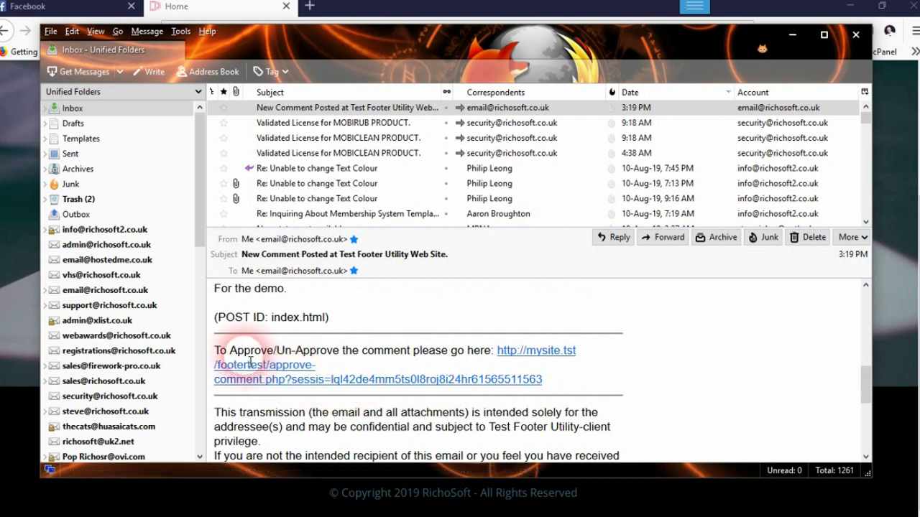
left_click(549, 359)
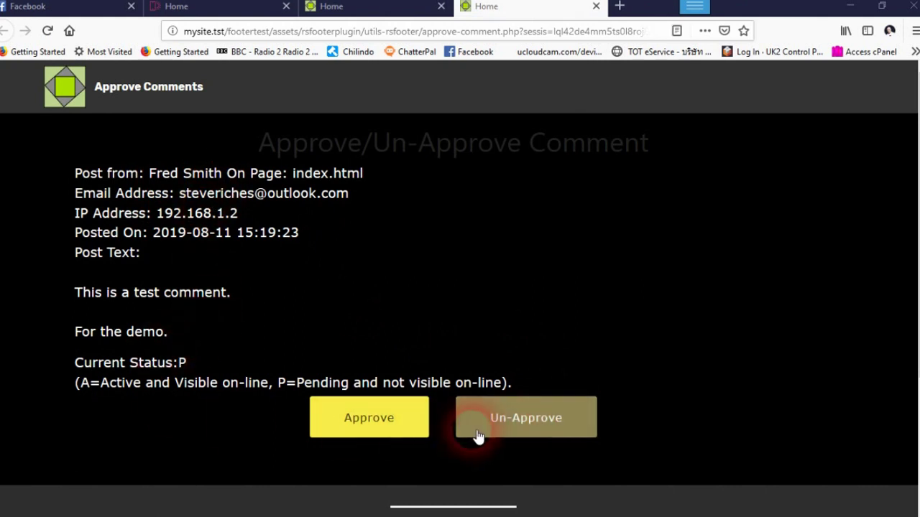
- Change the comment status from P to approved, dismiss the success message, and close the approval tabs
double_click(184, 365)
left_click(354, 421)
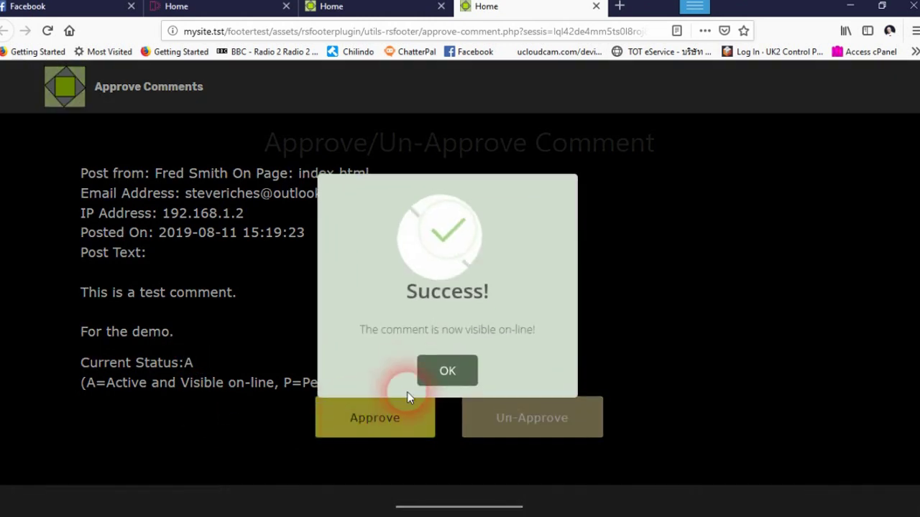
left_click(423, 375)
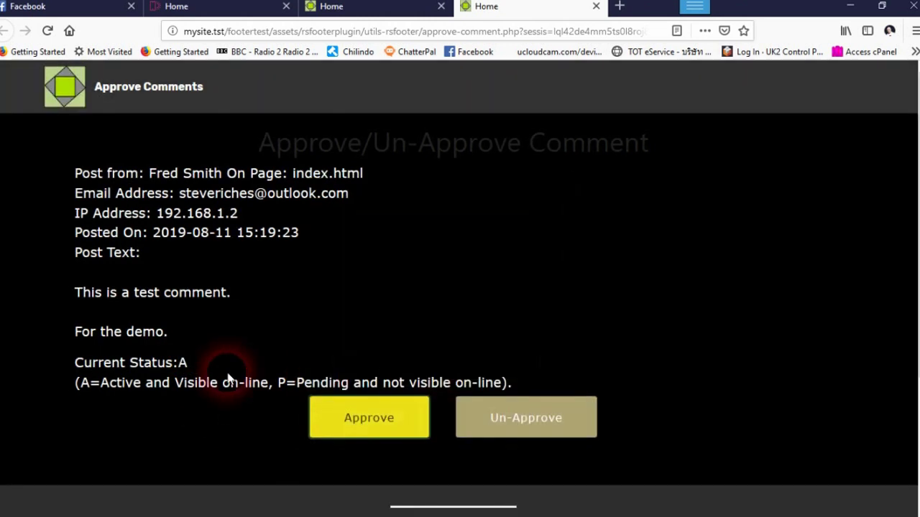
left_click(595, 6)
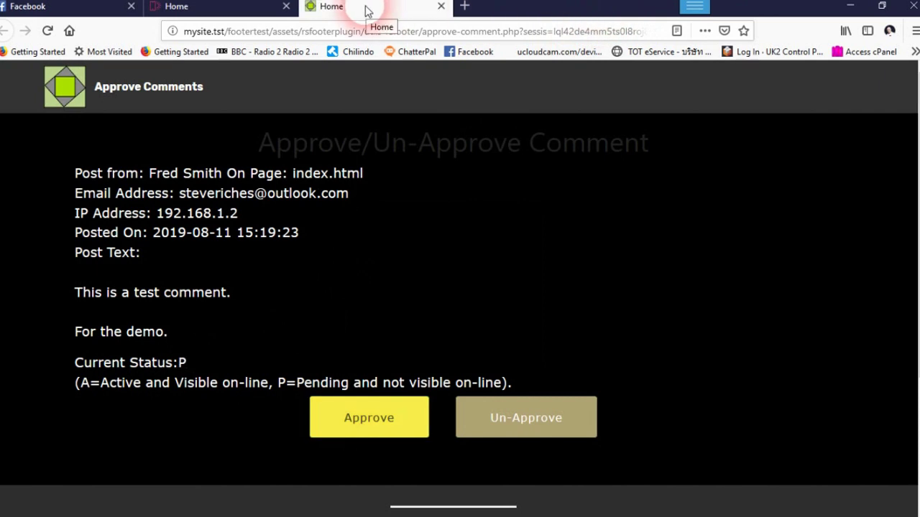
left_click(441, 7)
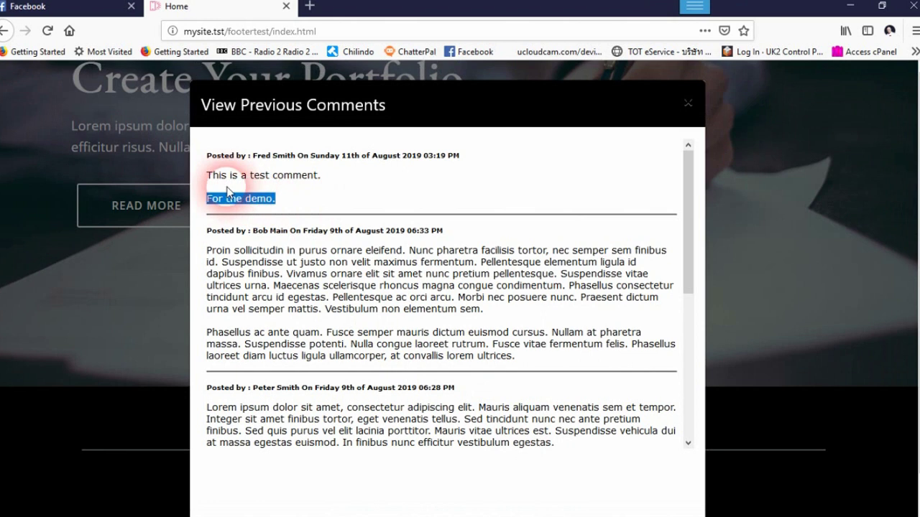
- Inspect the newest comment in the previous-comments pop-up and close it
left_click_drag(221, 187, 206, 143)
left_click(411, 219)
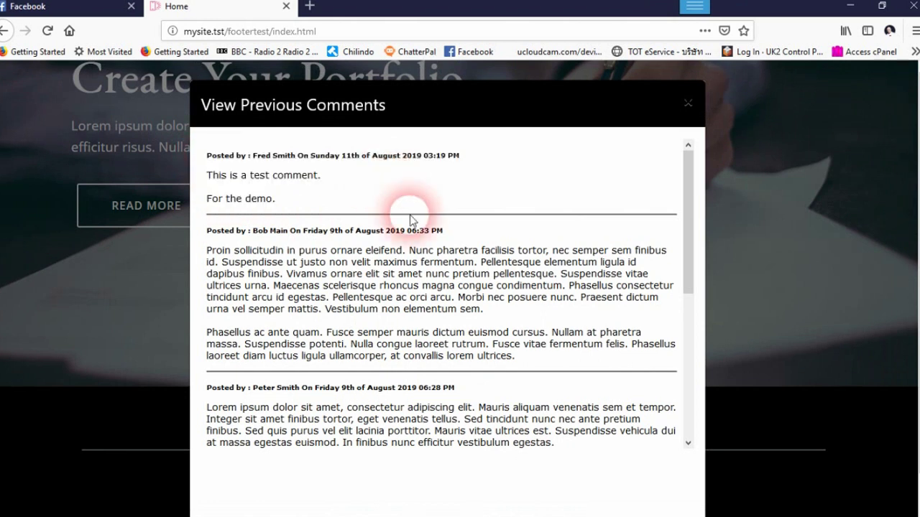
left_click(690, 106)
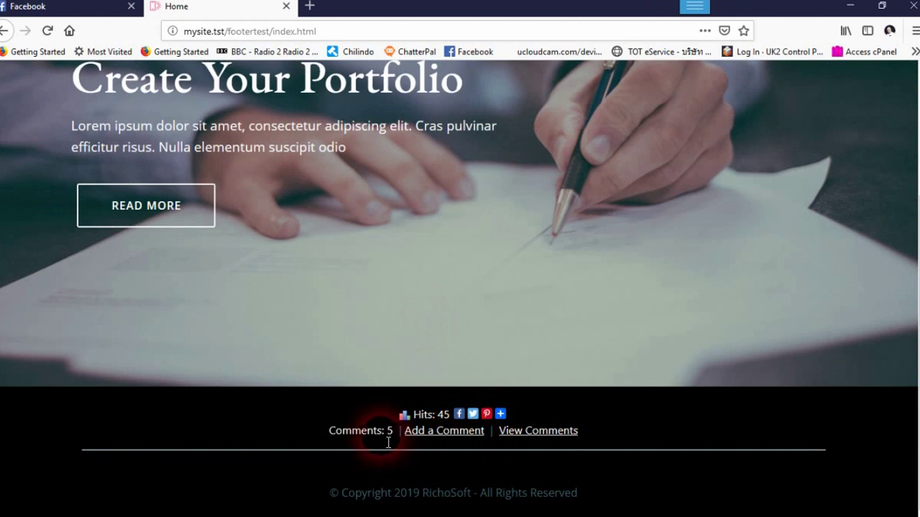
- Reload the page to Hits 46 and Comments 6, then view comments page 2 and close the pop-up
left_click(46, 31)
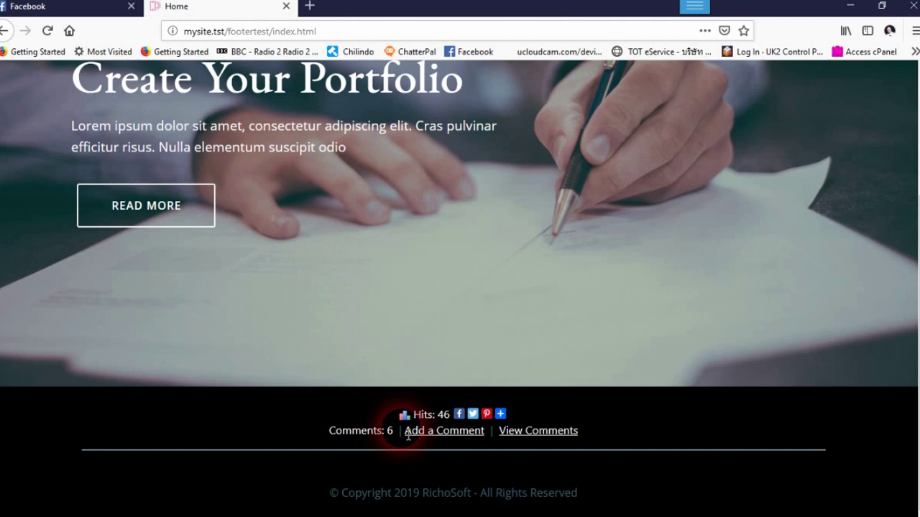
left_click(545, 434)
scroll(381, 331, "down", 3)
scroll(381, 332, "down", 3)
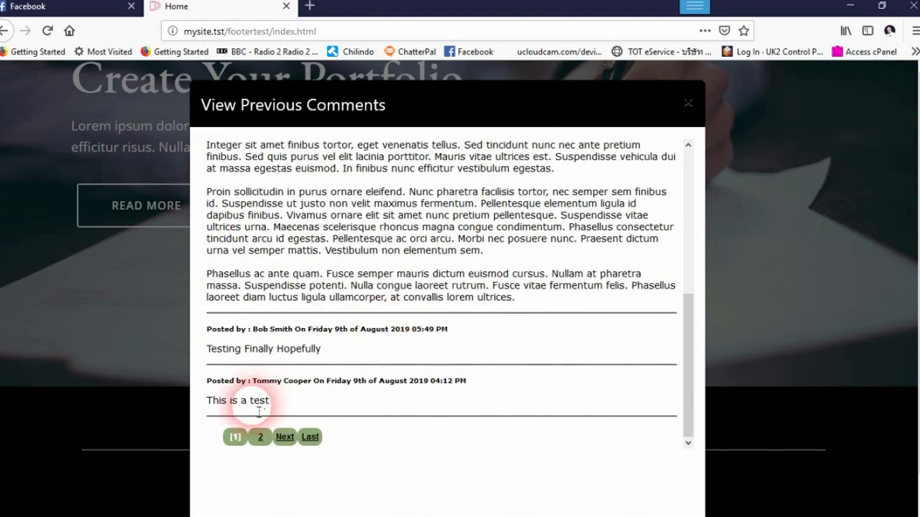
left_click(261, 437)
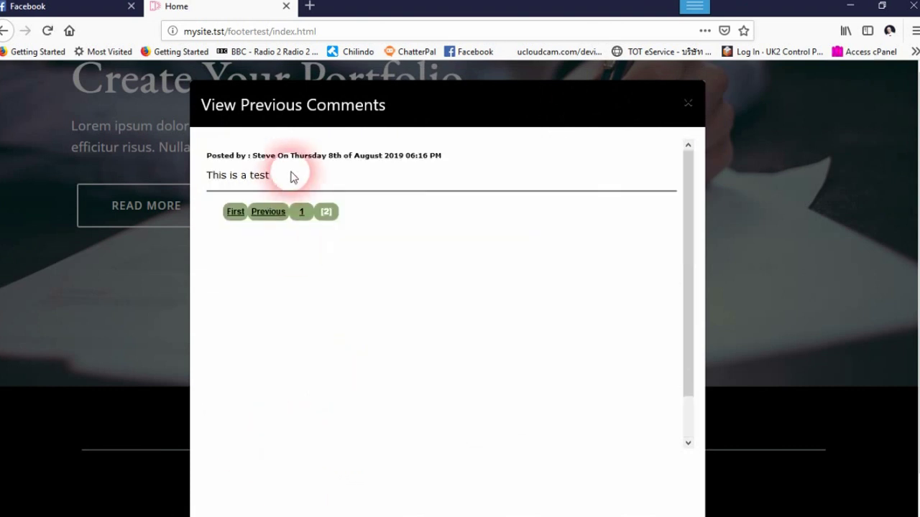
left_click(688, 105)
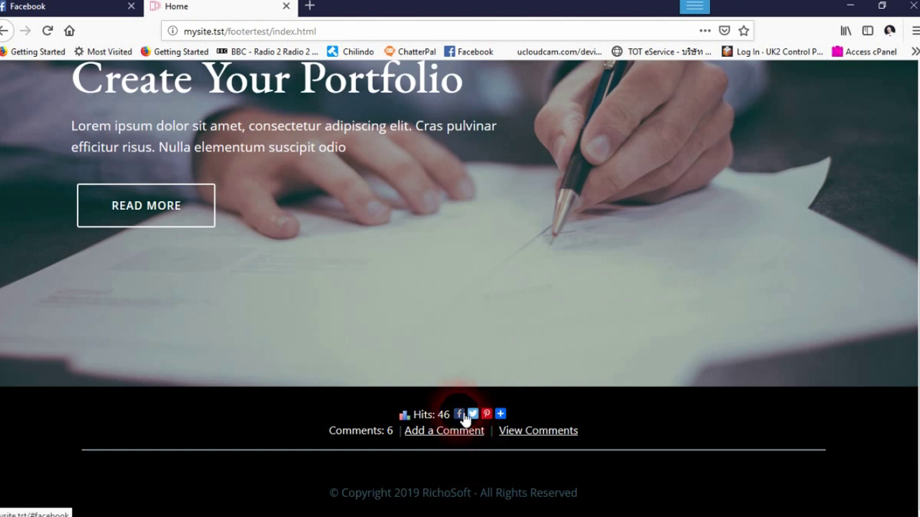
left_click(500, 414)
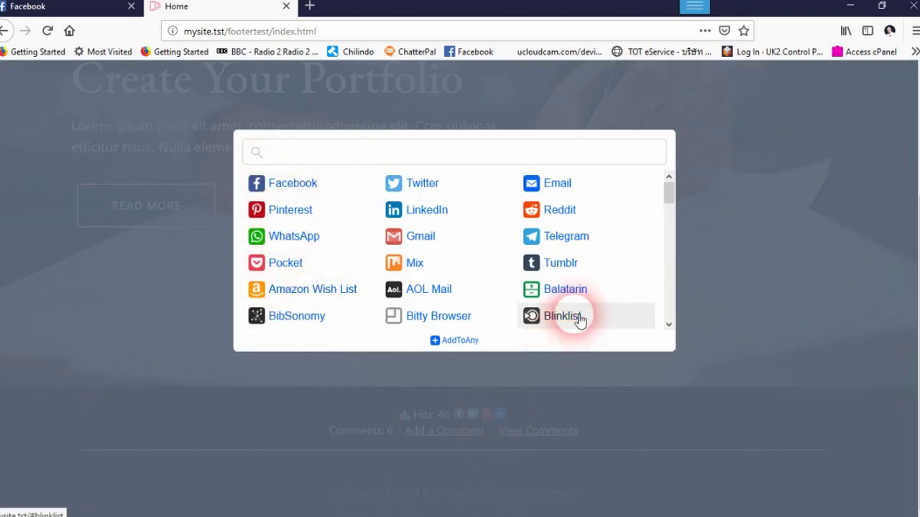
left_click_drag(668, 193, 667, 334)
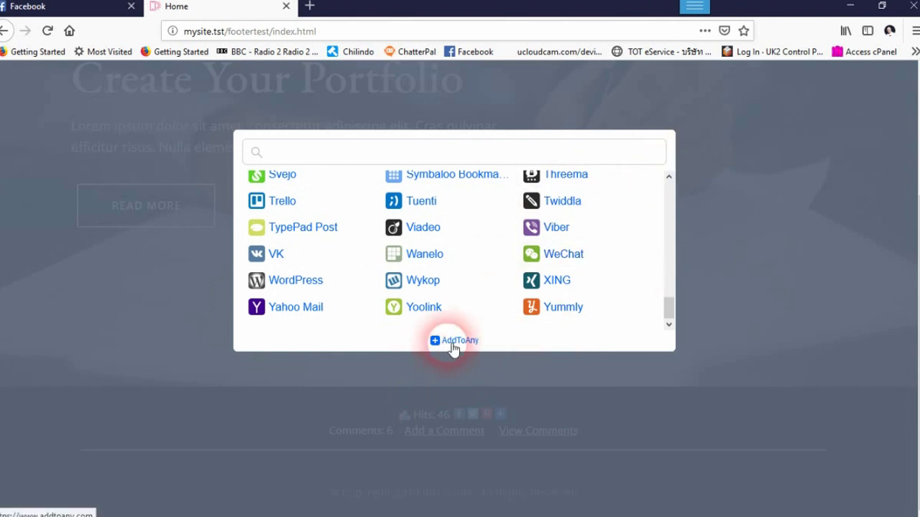
left_click(738, 291)
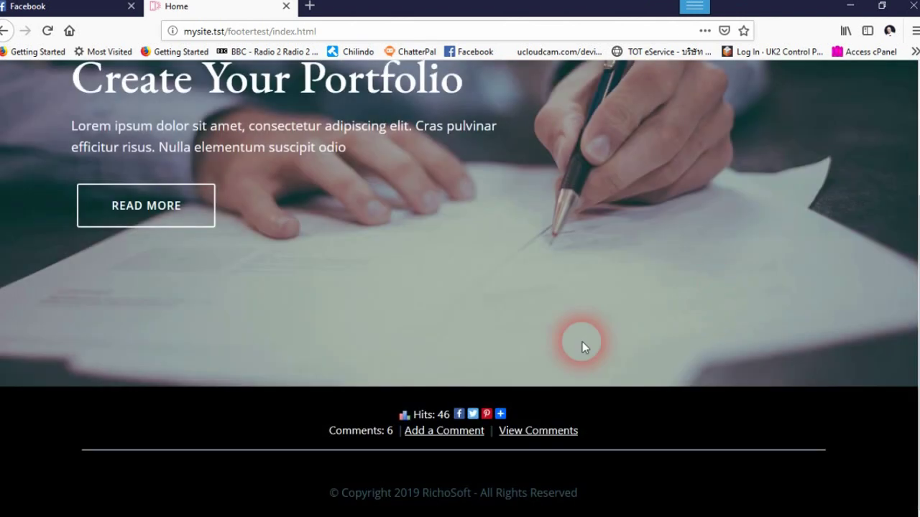
left_click(459, 414)
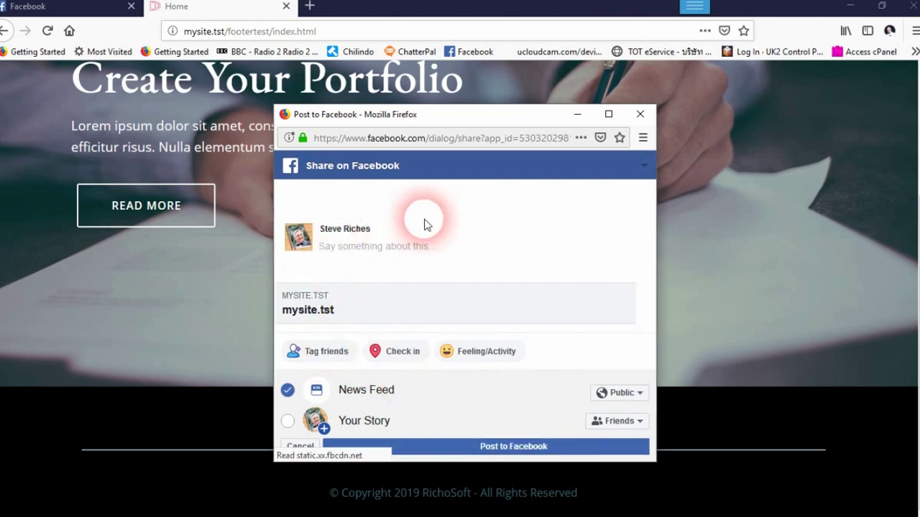
left_click(440, 280)
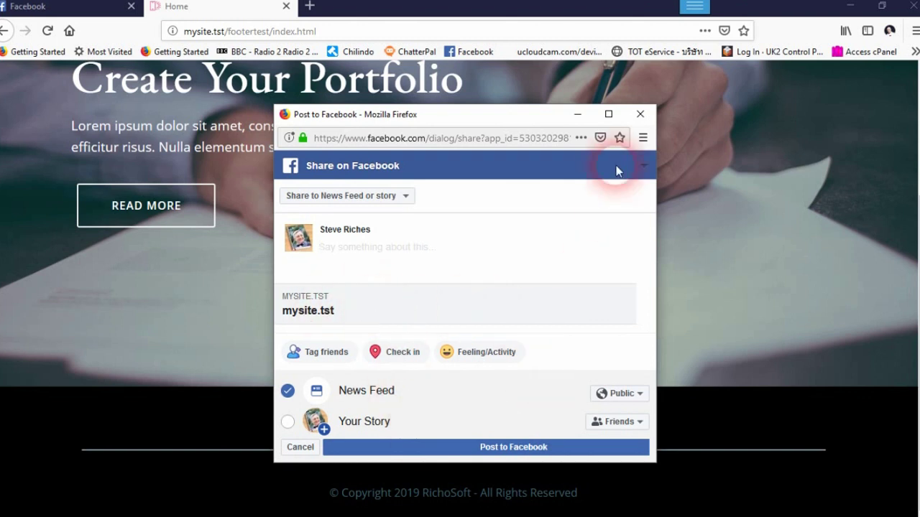
left_click(640, 113)
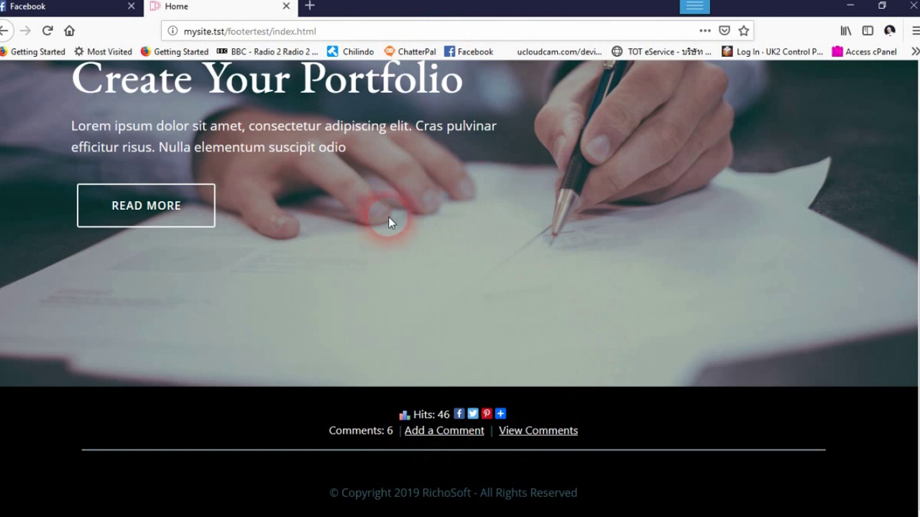
- In Mobirise, filter the Add Block panel to Extensn, locate the RichoSoft block, then close the panel
left_click(73, 509)
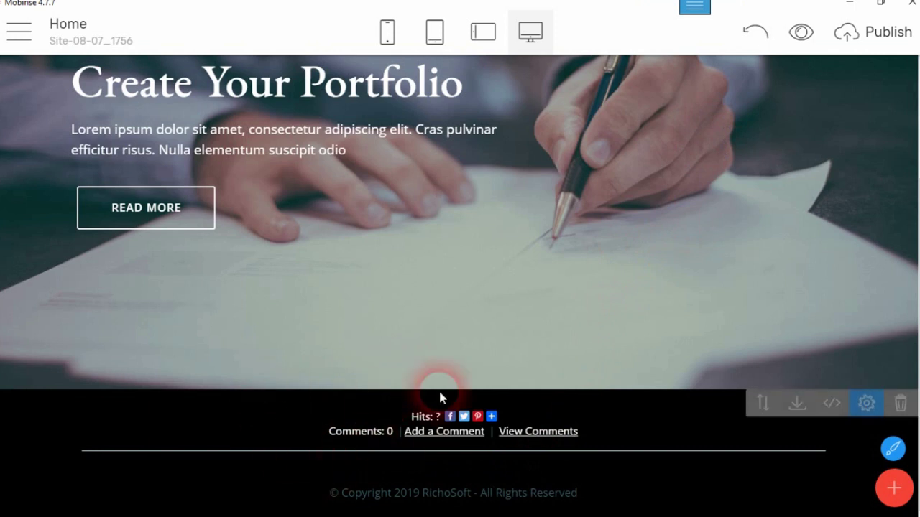
left_click(893, 489)
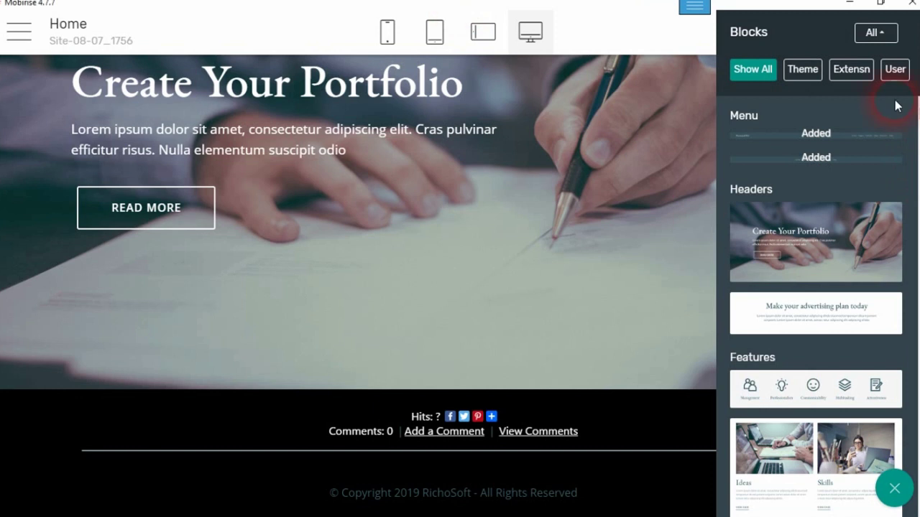
left_click(852, 72)
left_click_drag(914, 113, 902, 506)
scroll(903, 498, "up", 2)
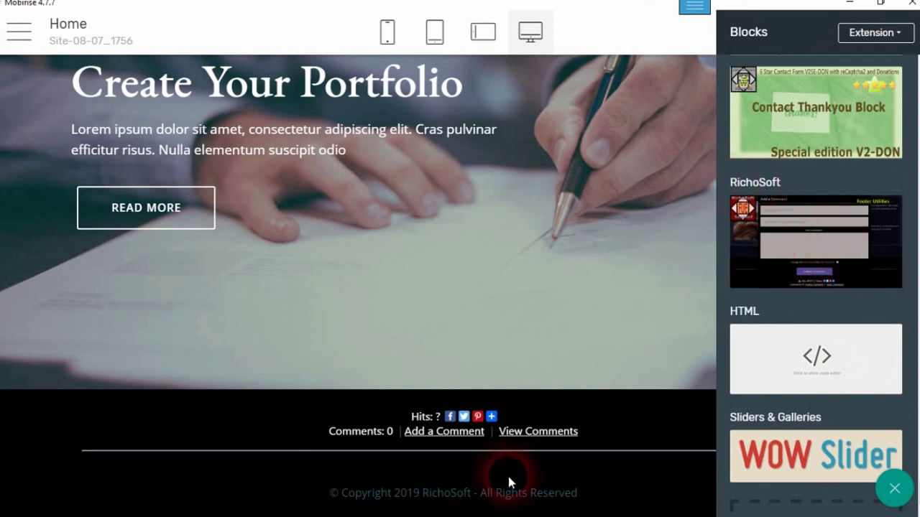
mouse_move(492, 414)
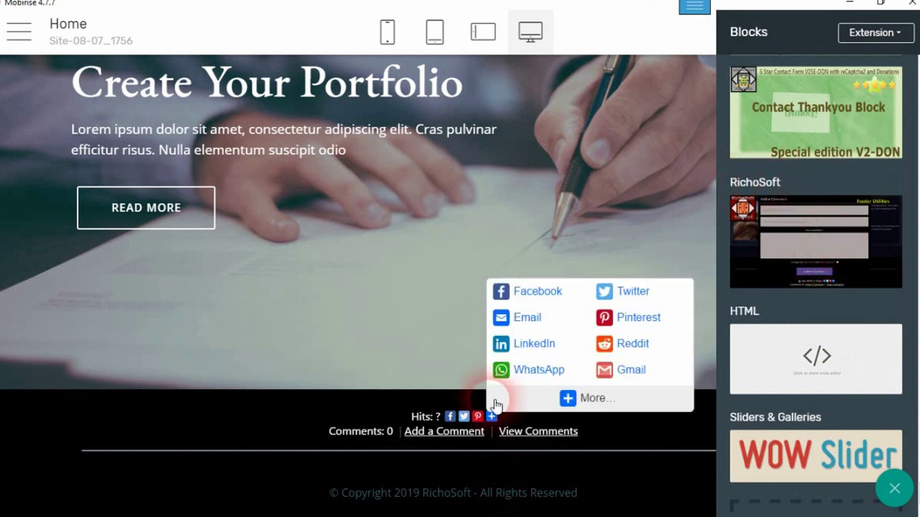
left_click(643, 79)
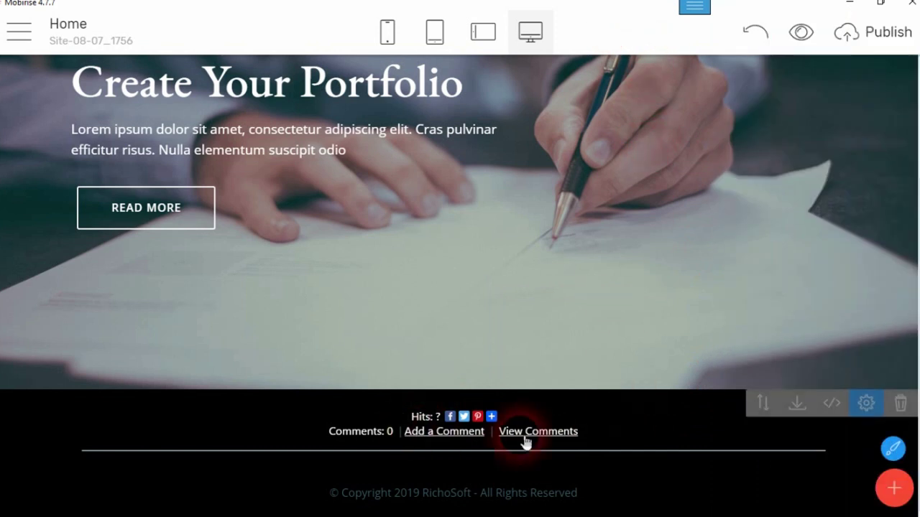
- Open the RichoSoft Footer Utils settings and change Background Colour to dark red, then back to black
left_click(866, 404)
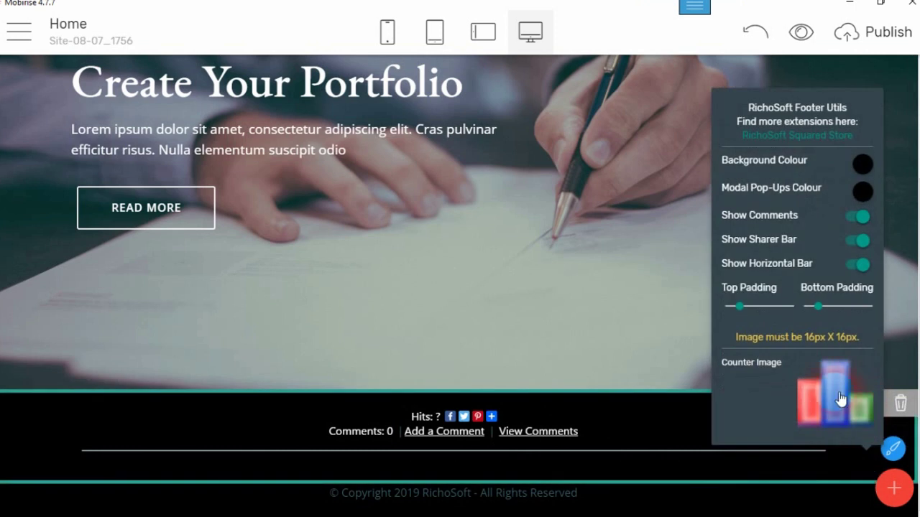
left_click(862, 165)
left_click(786, 257)
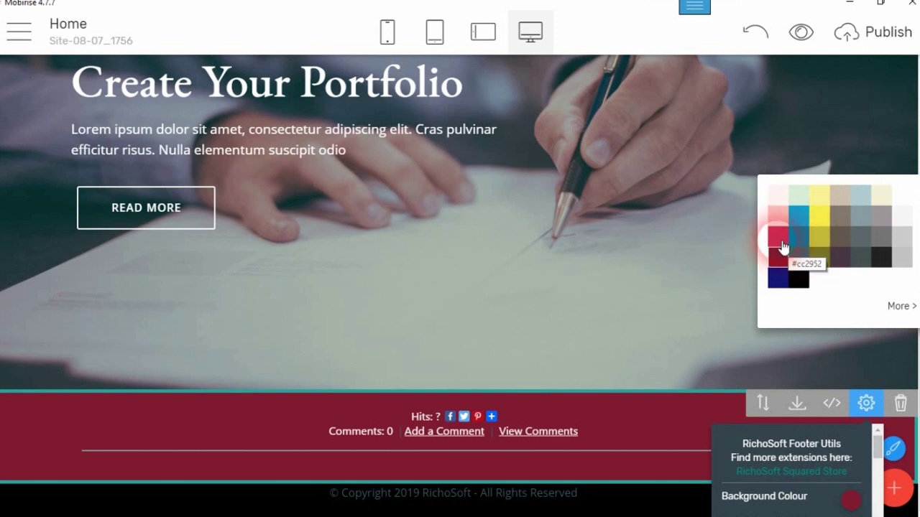
left_click(798, 278)
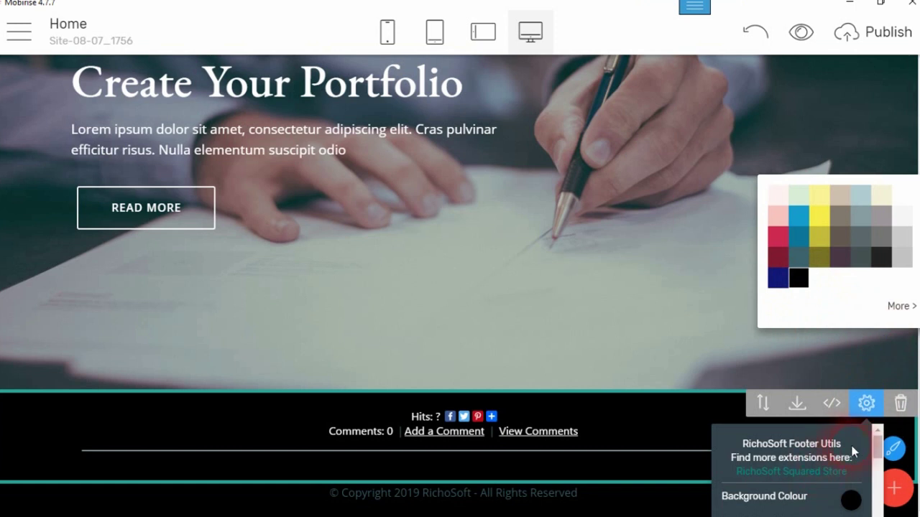
scroll(873, 439, "down", 3)
scroll(852, 409, "up", 2)
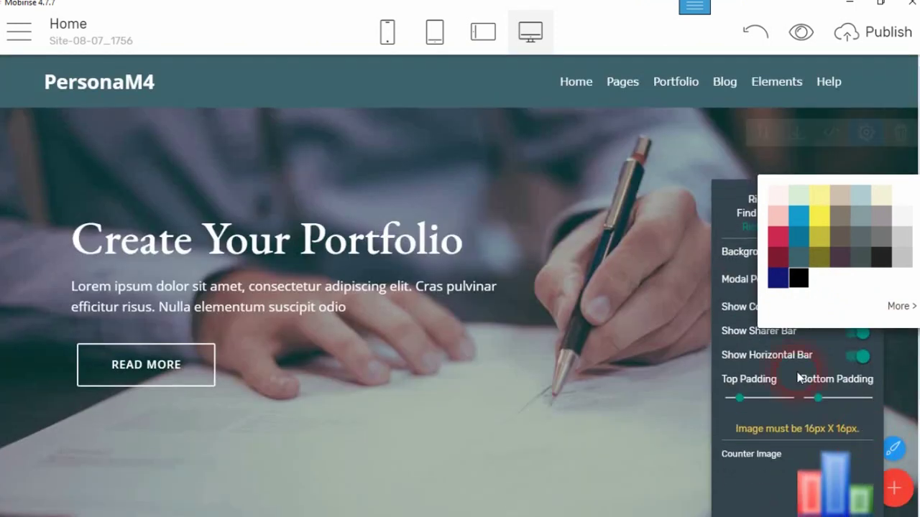
left_click(718, 193)
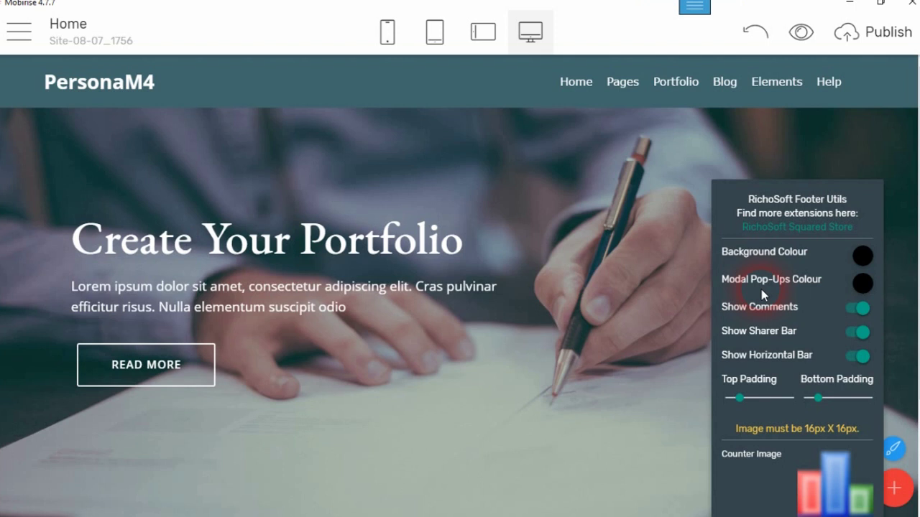
mouse_move(418, 393)
scroll(907, 287, "down", 2)
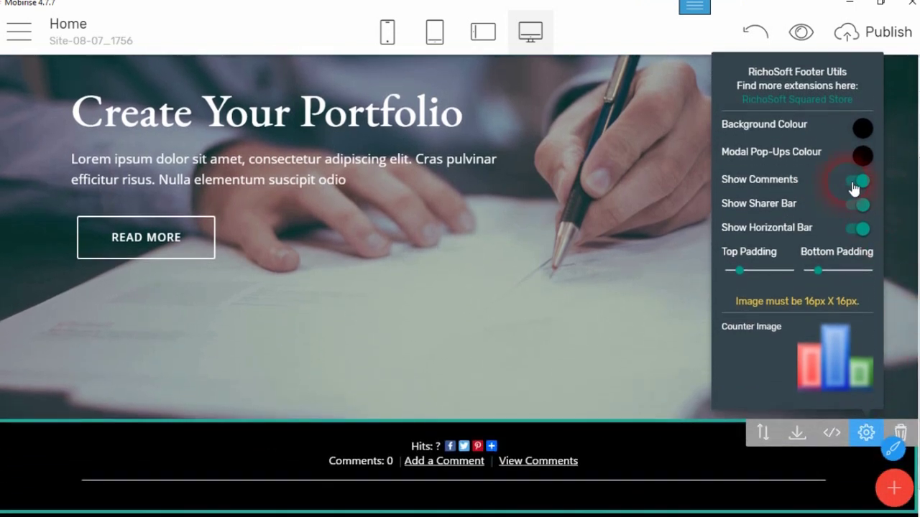
- Toggle Show Comments and Show Sharer Bar off and on again, then turn Show Horizontal Bar off
left_click(854, 185)
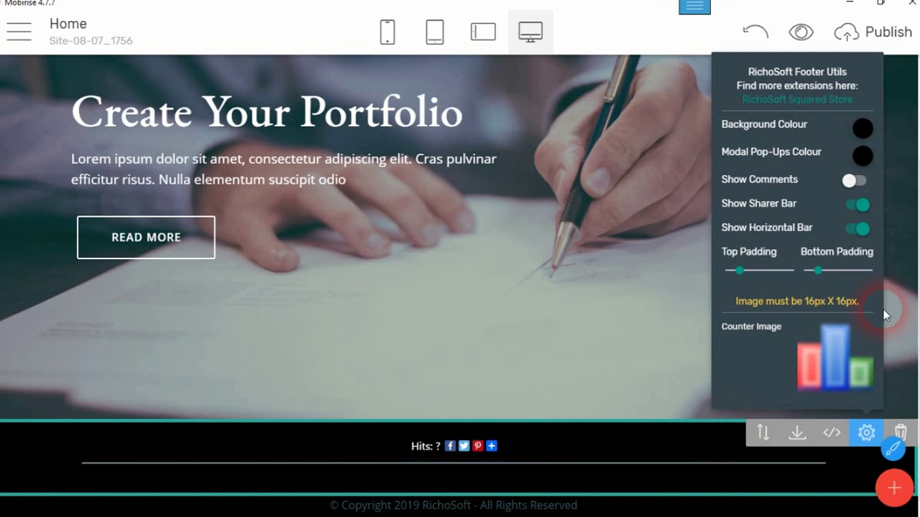
left_click(866, 185)
left_click(861, 209)
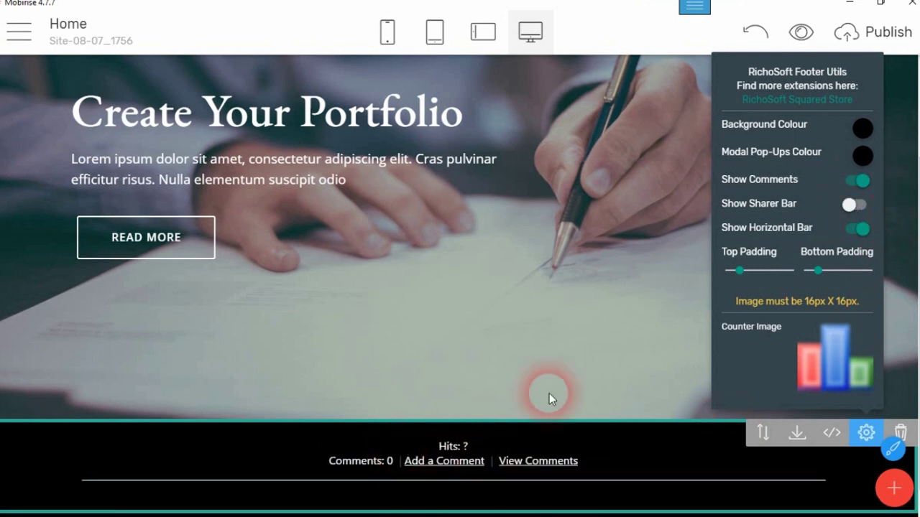
left_click(864, 207)
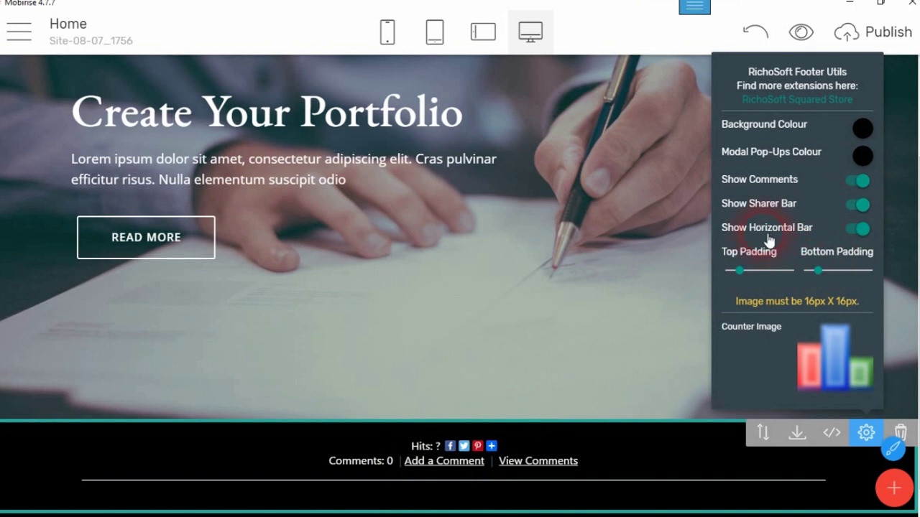
left_click(860, 230)
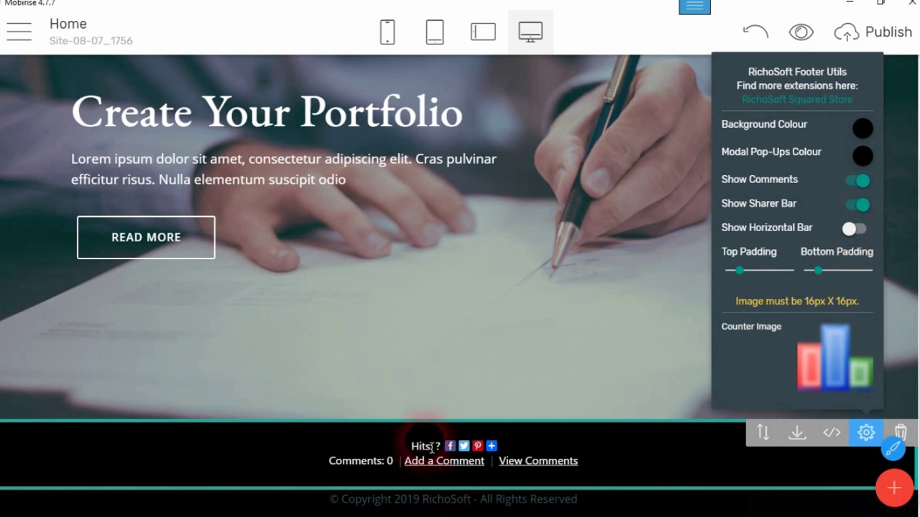
scroll(622, 433, "down", 1)
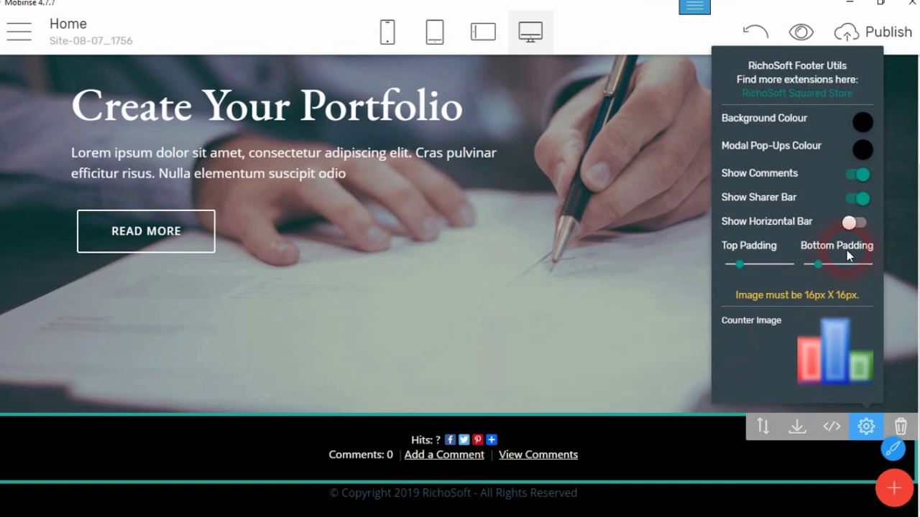
- Show the footer's horizontal divider again, raise the top padding and cut bottom padding to 0
left_click(864, 225)
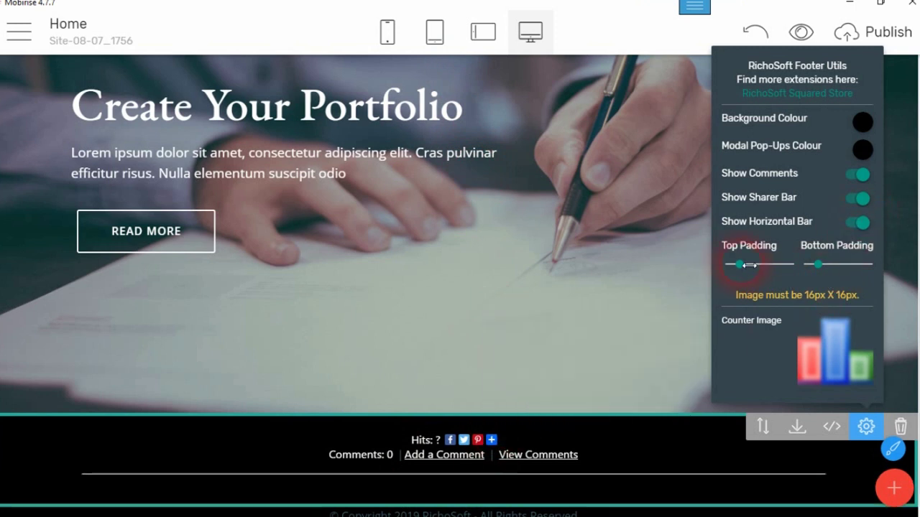
left_click_drag(748, 266, 735, 268)
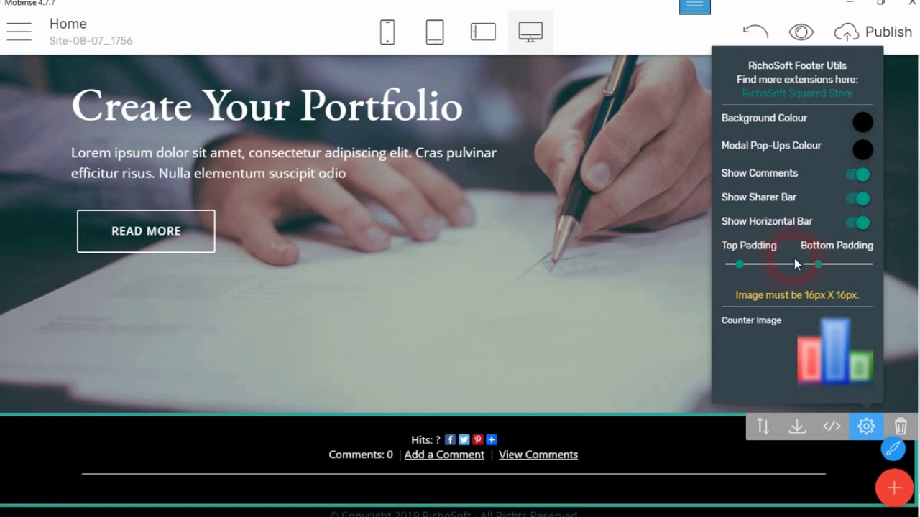
left_click_drag(847, 268, 828, 264)
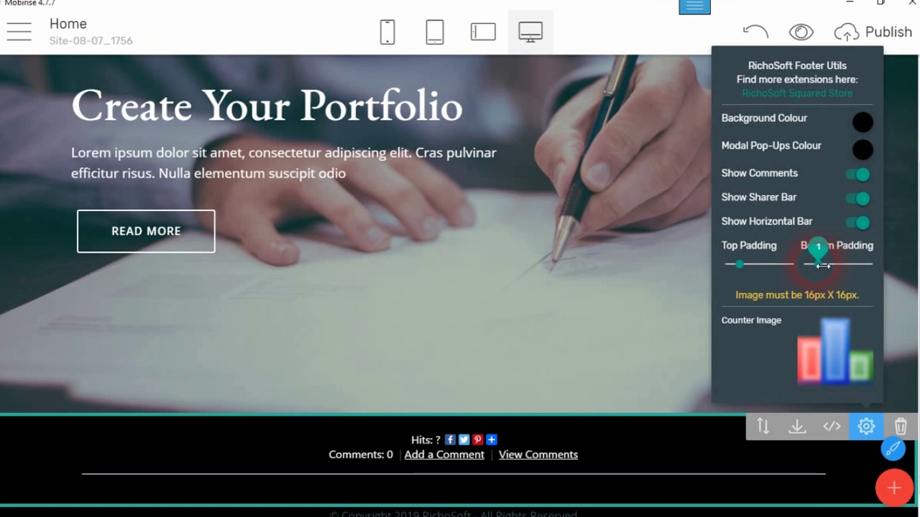
left_click_drag(809, 269, 812, 265)
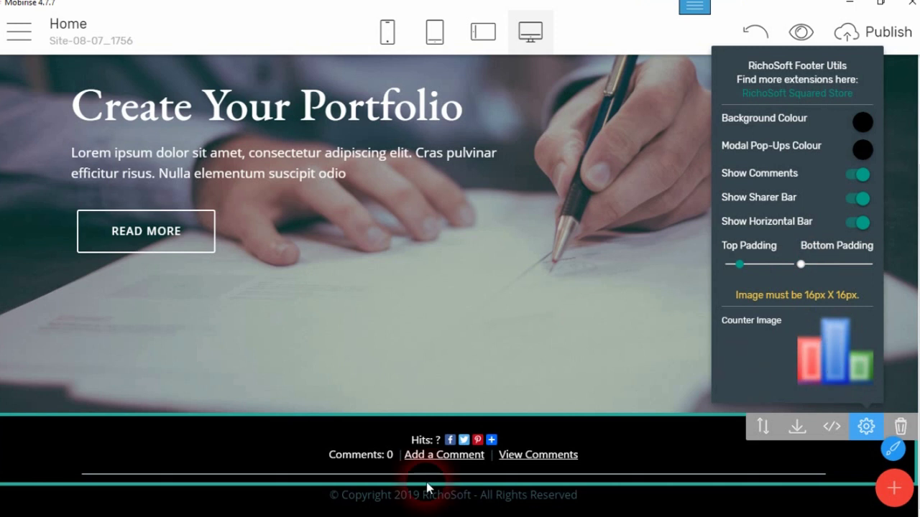
- Choose the bar-chart picture as the Hits counter image and confirm it
left_click(813, 365)
scroll(460, 380, "down", 1)
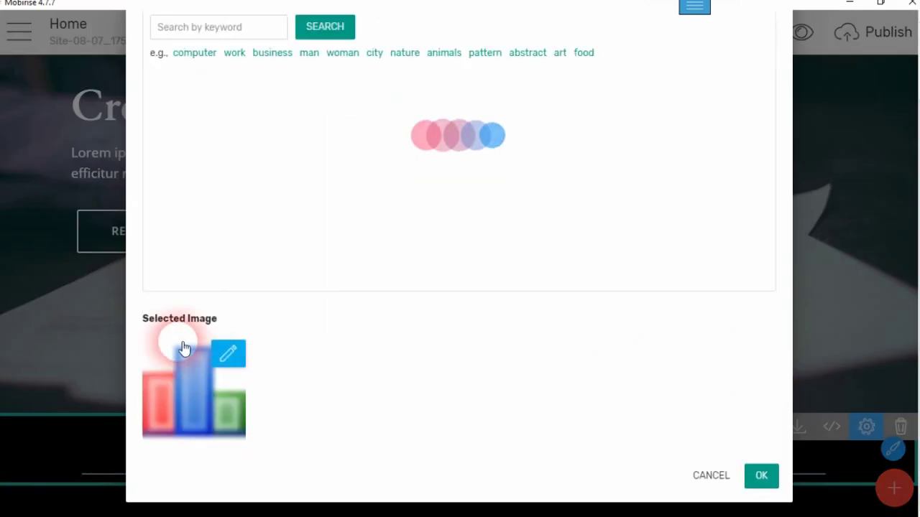
left_click(761, 478)
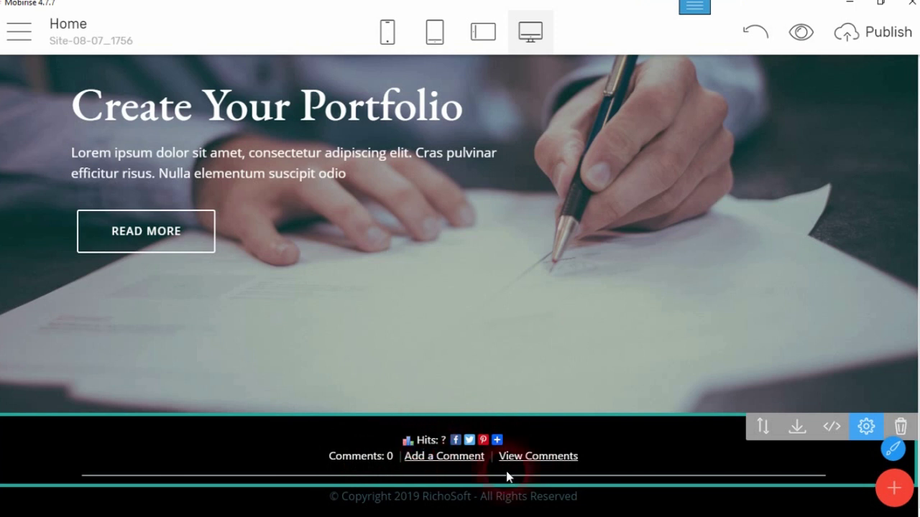
- Set the #counter colour to #ff0000 in the footer block's CSS and save
left_click(830, 427)
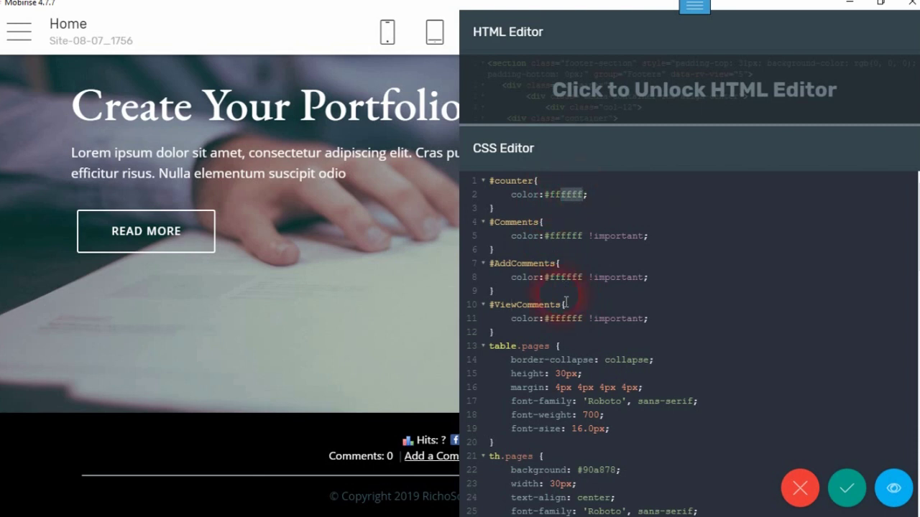
type("00")
left_click(847, 492)
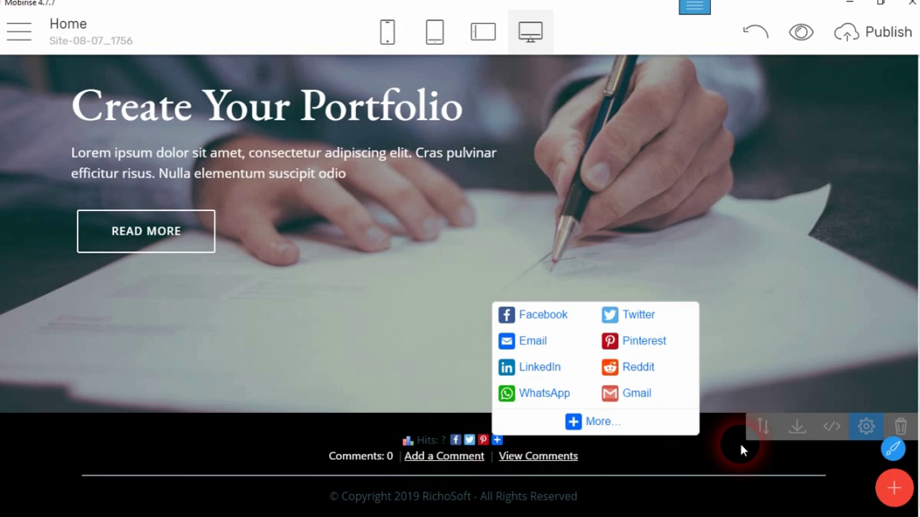
left_click(832, 426)
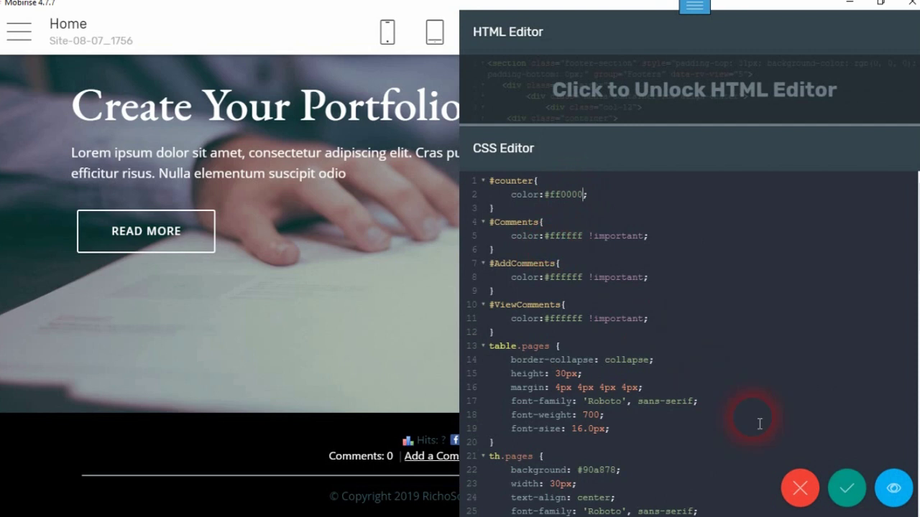
left_click(848, 491)
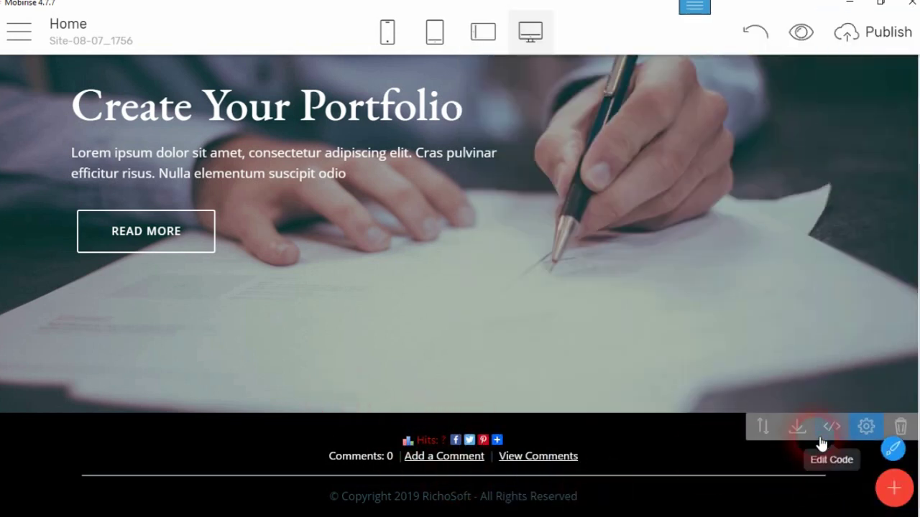
- Make the #Comments colour #ff0000 in the footer CSS and save it
left_click(829, 431)
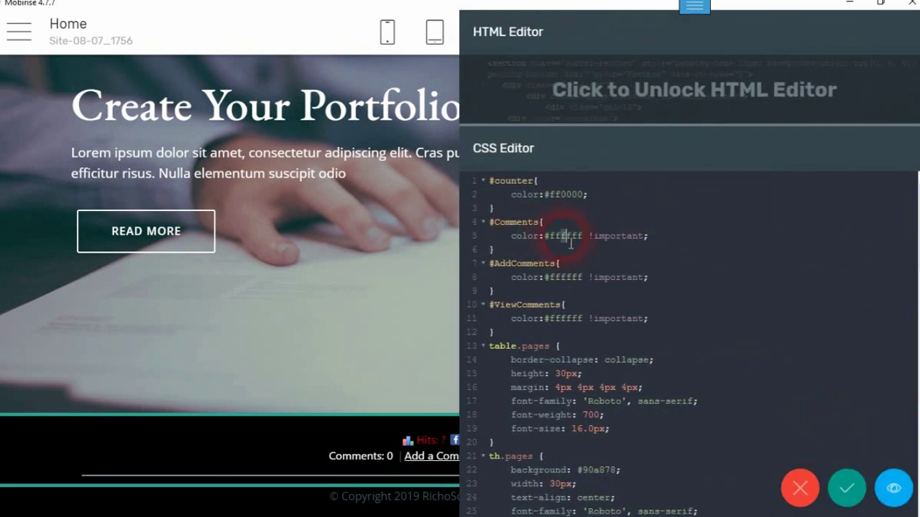
type("0000")
left_click(847, 489)
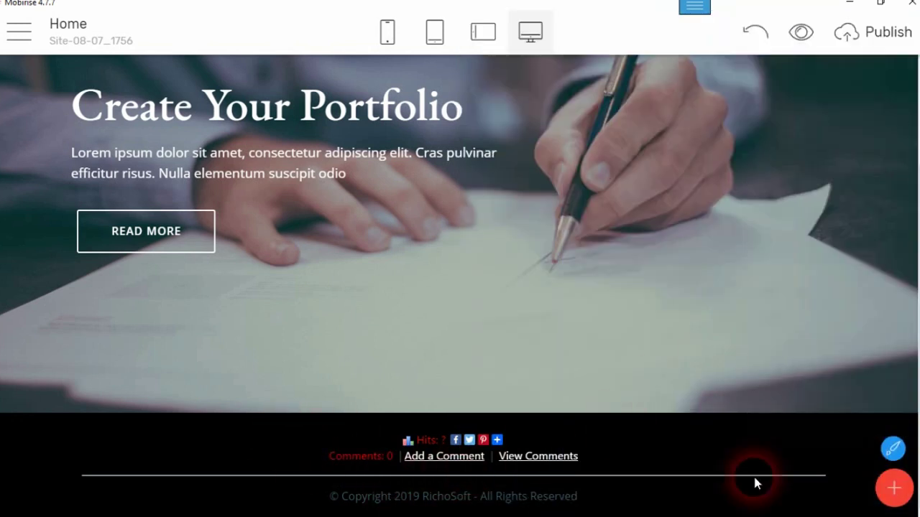
- Change both the Comments and counter colours back to #ffffff in the CSS editor
left_click(832, 432)
left_click(652, 373)
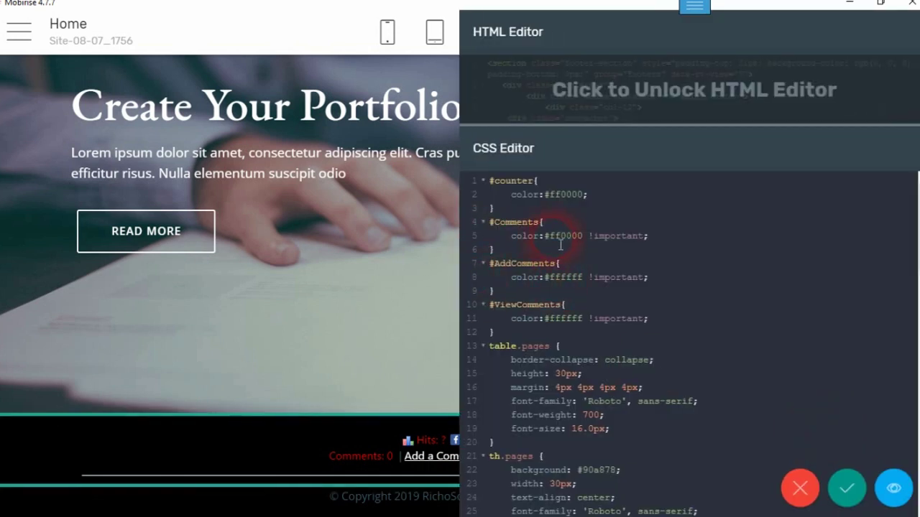
left_click_drag(567, 245, 584, 245)
key("BackSpace")
key("BackSpace")
key("BackSpace")
key("BackSpace")
type("#ffffff")
left_click_drag(569, 200, 591, 200)
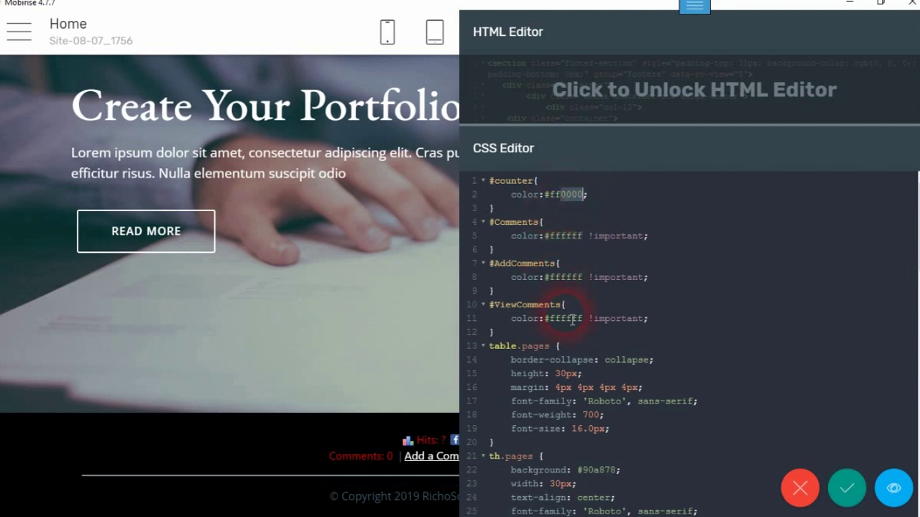
key("BackSpace")
type("ffff")
- Save the reverted white Hits and Comments colours and return to the page
left_click(847, 487)
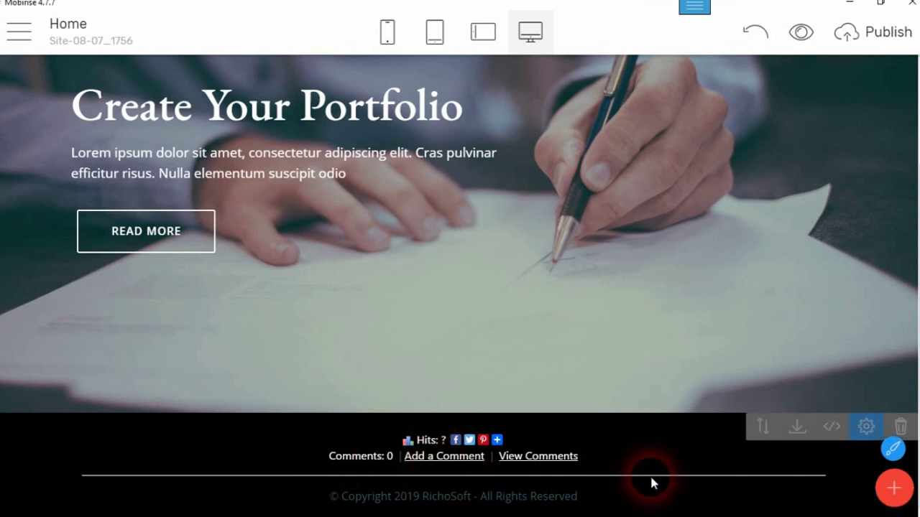
mouse_move(73, 512)
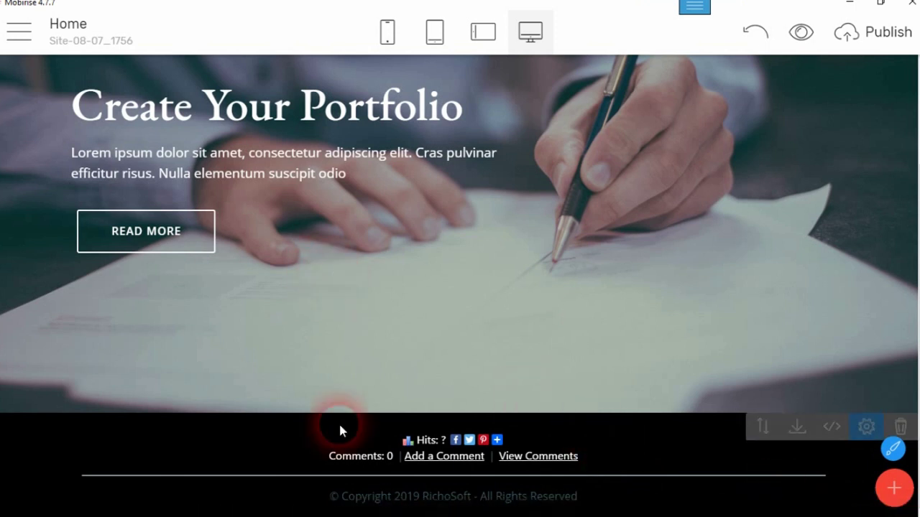